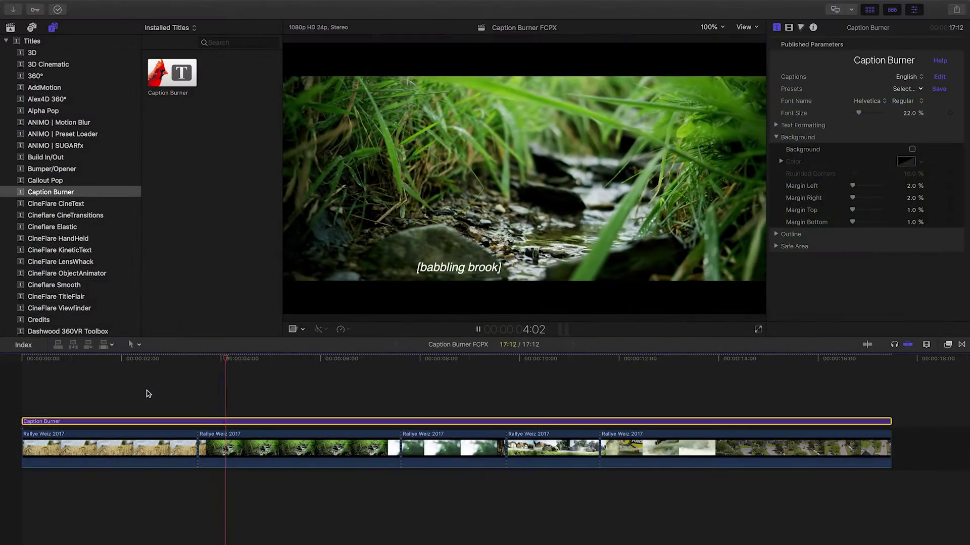
Pause the captioned clip in Final Cut Pro X on the [babbling brook] caption
{"action": "key", "text": "space"}
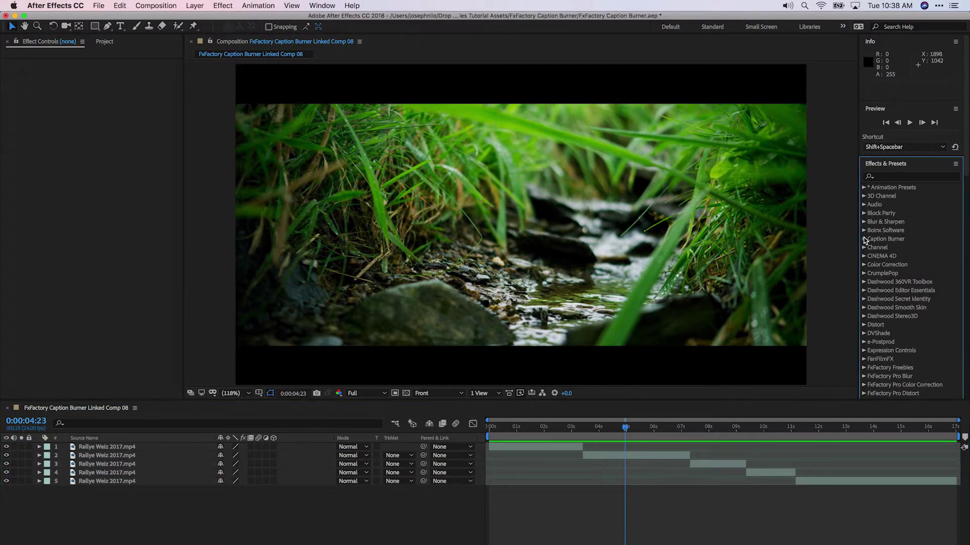
Apply Caption Burner from Effects & Presets to the second video layer
{"action": "left_click", "coordinate": [865, 239]}
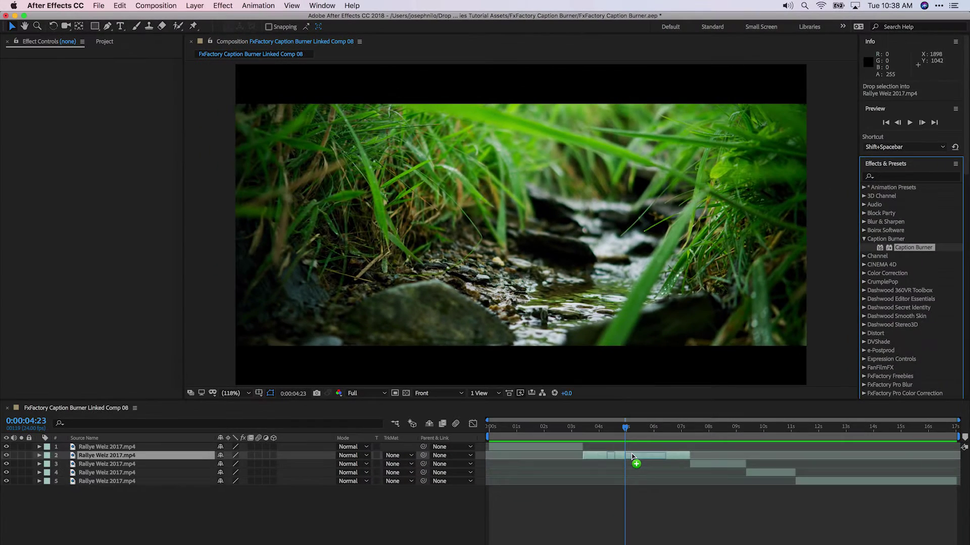
{"action": "left_click", "coordinate": [633, 456]}
{"action": "key", "text": "super+alt+shift+e"}
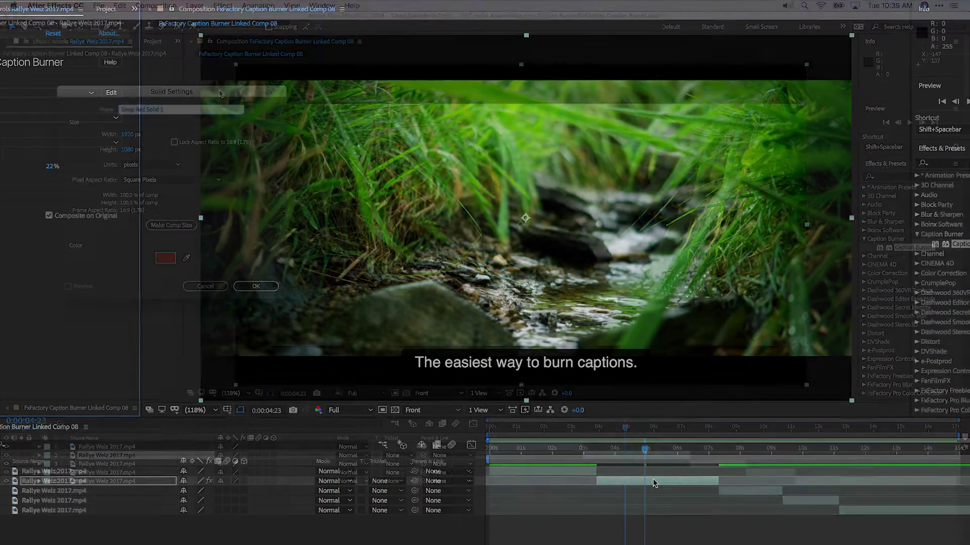
Create Deep Red Solid 1, apply Caption Burner to it, and turn off Composite on Original
{"action": "key", "text": "super+y"}
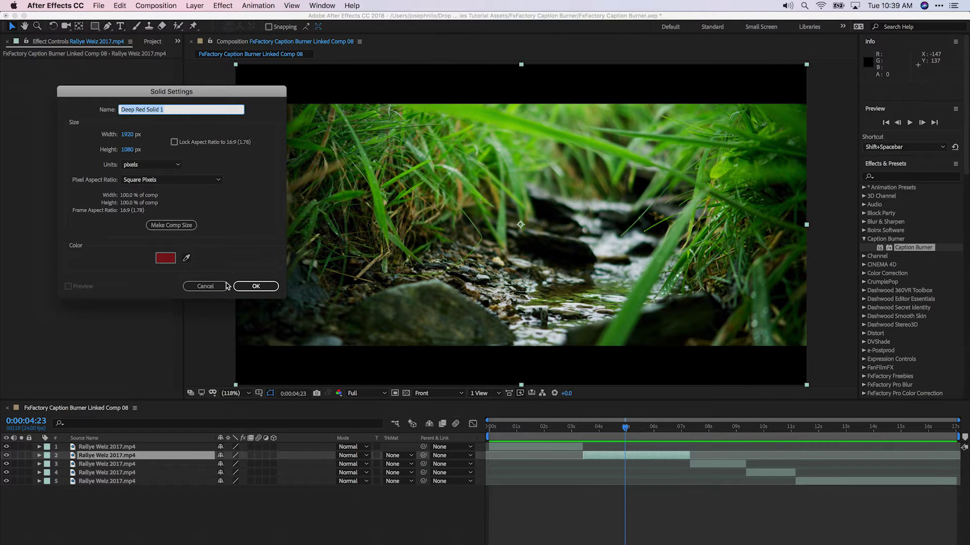
{"action": "left_click", "coordinate": [255, 286]}
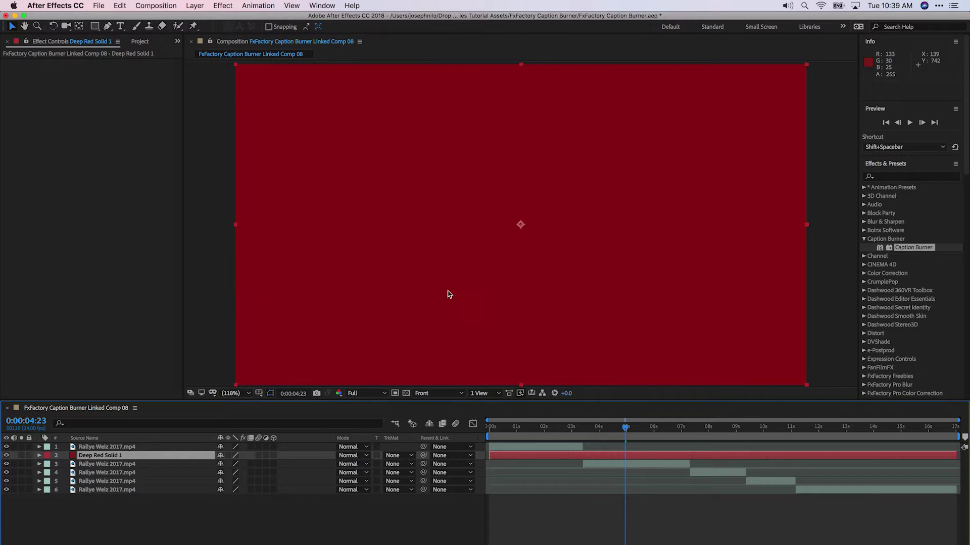
{"action": "left_click_drag", "start_coordinate": [922, 251], "coordinate": [170, 331]}
{"action": "left_click_drag", "start_coordinate": [113, 465], "coordinate": [110, 446]}
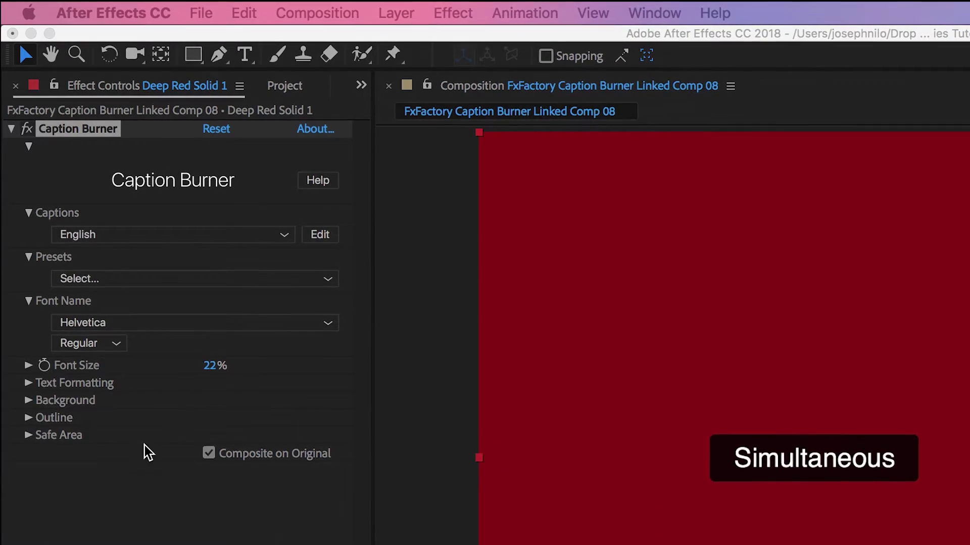
{"action": "left_click", "coordinate": [210, 453]}
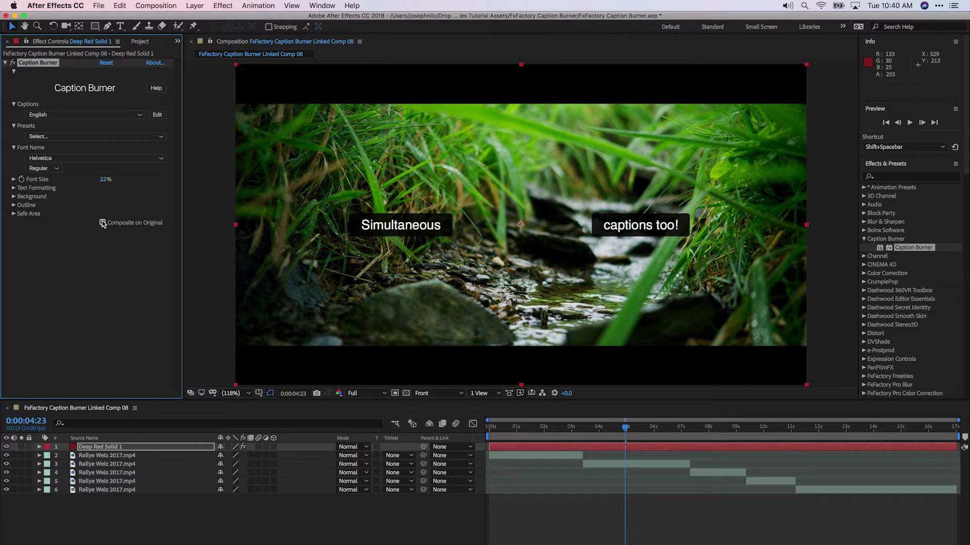
Keep Deep Red Solid 1's scale at 100% and move its layer bar to start at 0s
{"action": "key", "text": "s"}
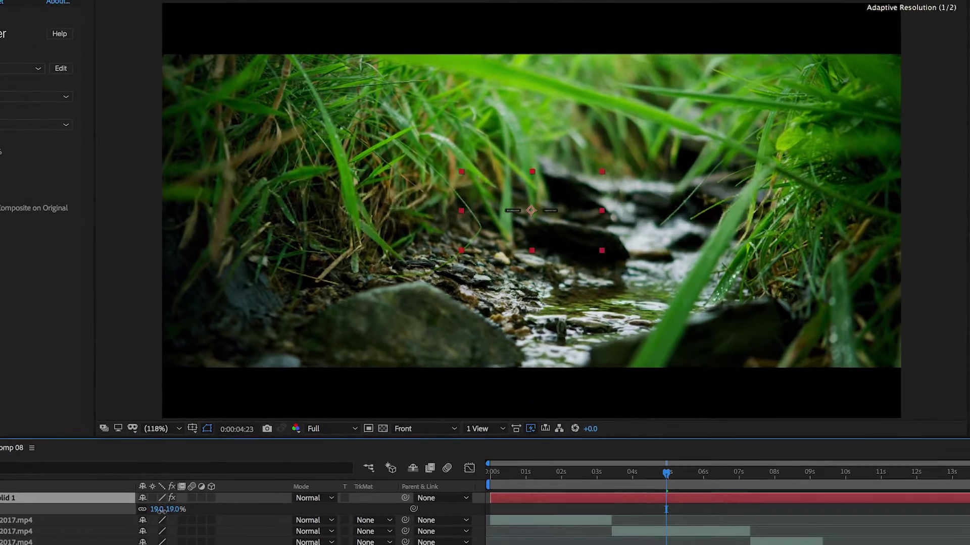
{"action": "left_click_drag", "start_coordinate": [253, 455], "coordinate": [250, 455]}
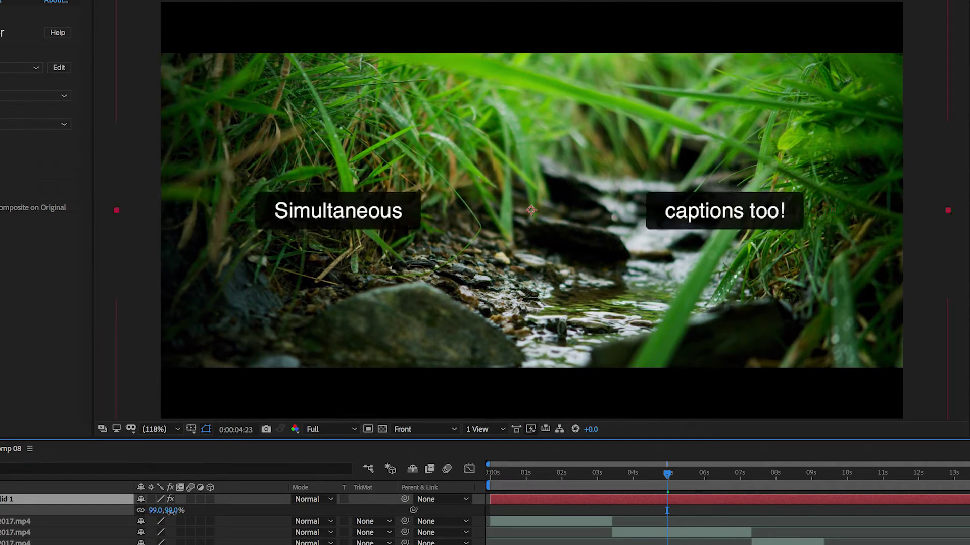
{"action": "left_click_drag", "start_coordinate": [171, 513], "coordinate": [188, 517]}
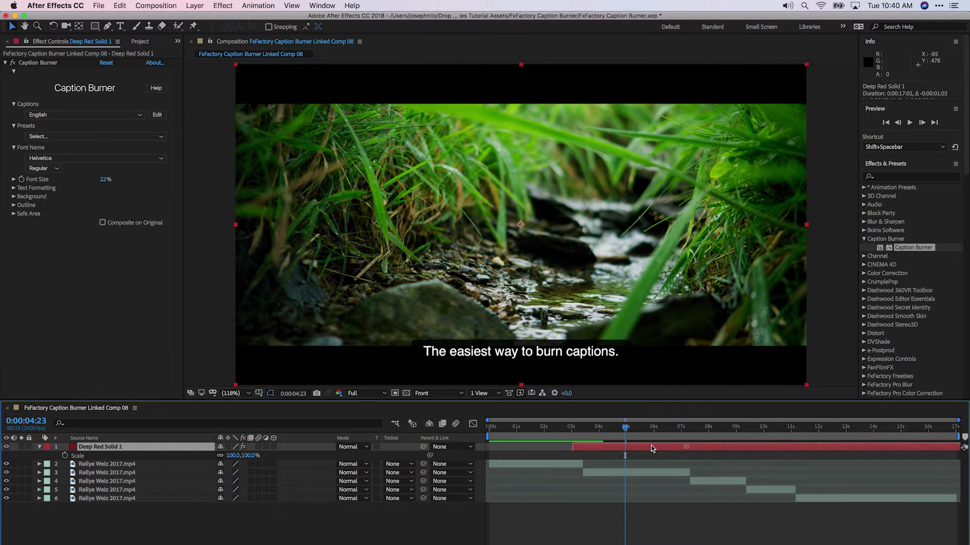
{"action": "left_click_drag", "start_coordinate": [651, 448], "coordinate": [494, 448]}
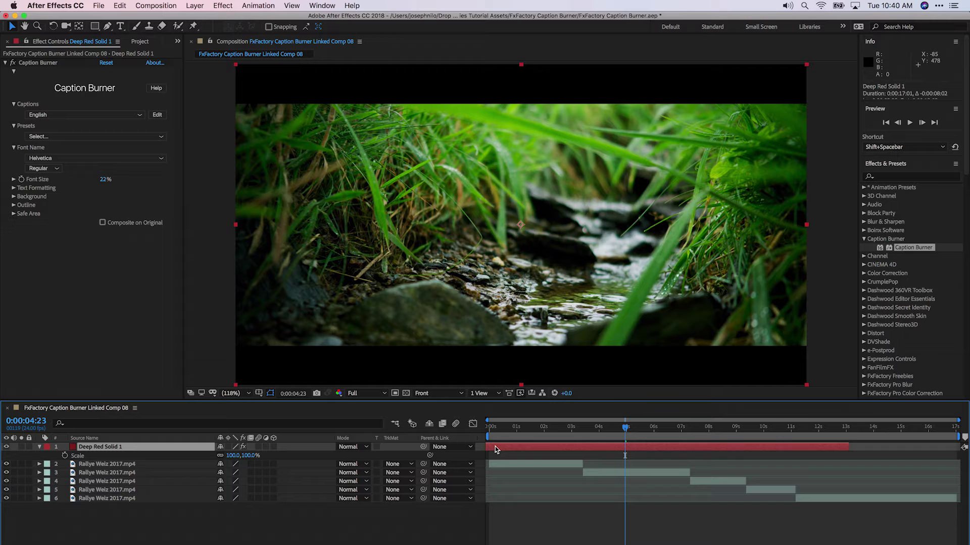
{"action": "key", "text": "super+z"}
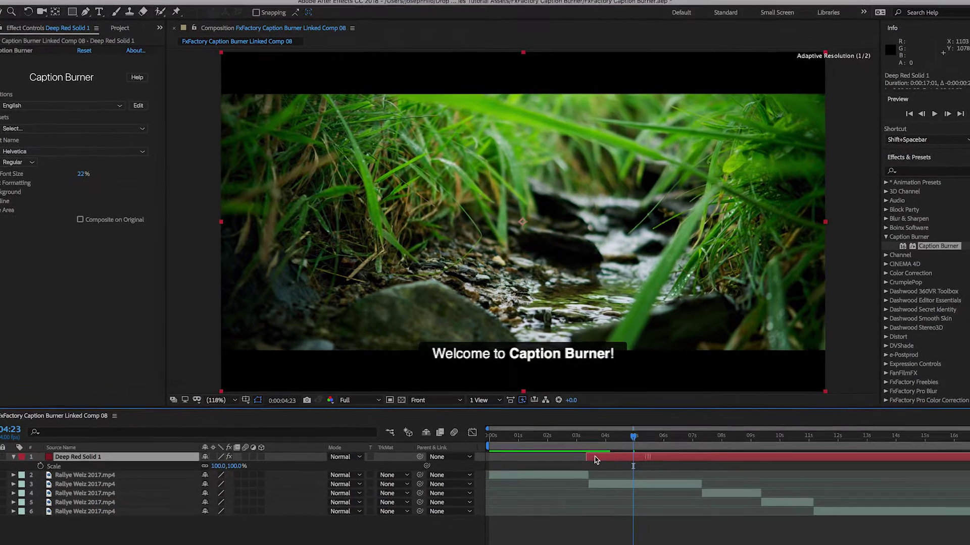
{"action": "left_click_drag", "start_coordinate": [660, 447], "coordinate": [504, 447]}
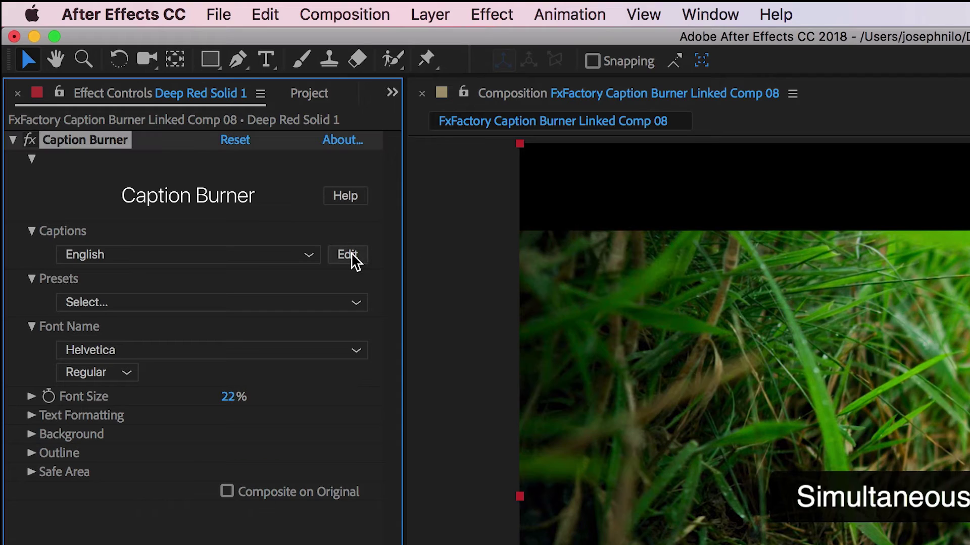
Import Race Day.itt into the English captions, accepting the timing alert and replacing existing captions
{"action": "left_click", "coordinate": [348, 254]}
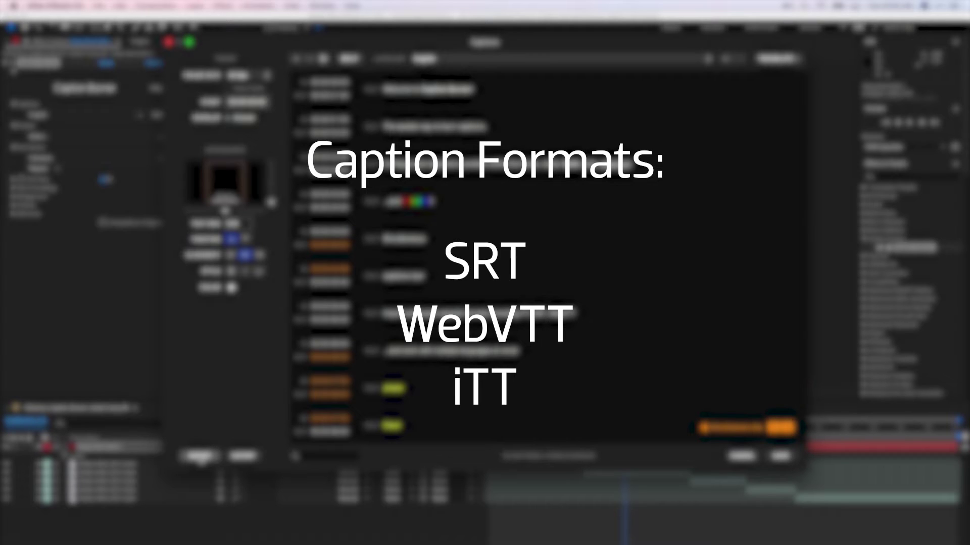
{"action": "left_click", "coordinate": [200, 455]}
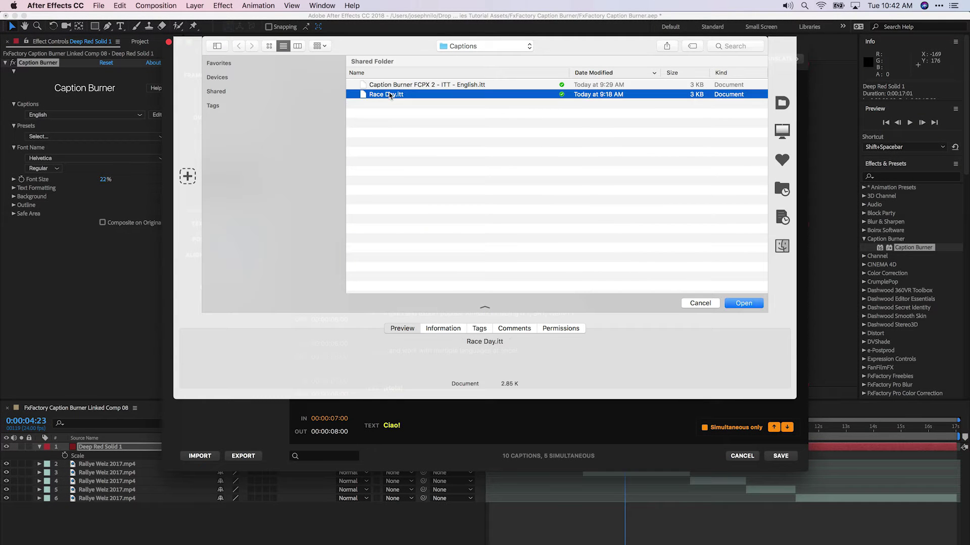
{"action": "left_click", "coordinate": [748, 305]}
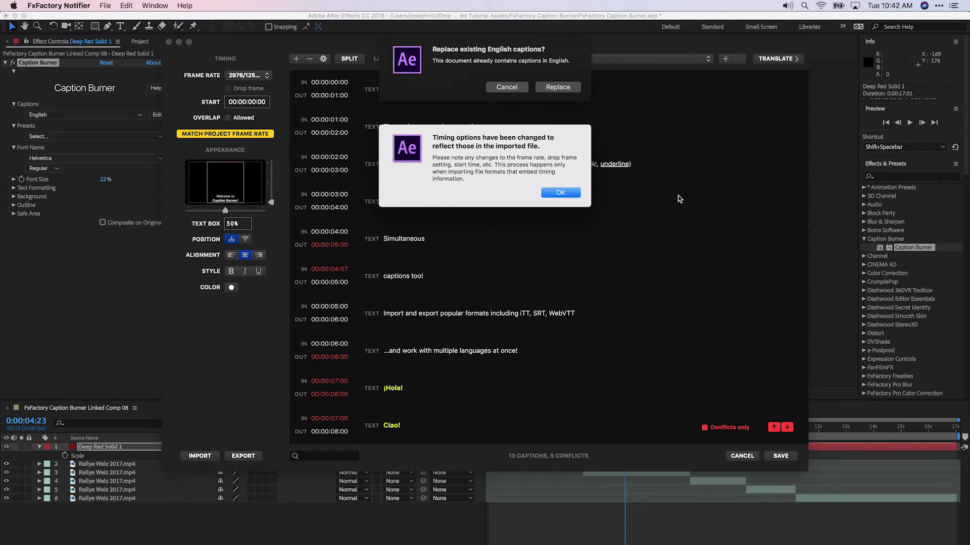
{"action": "left_click", "coordinate": [560, 193]}
{"action": "left_click", "coordinate": [559, 87]}
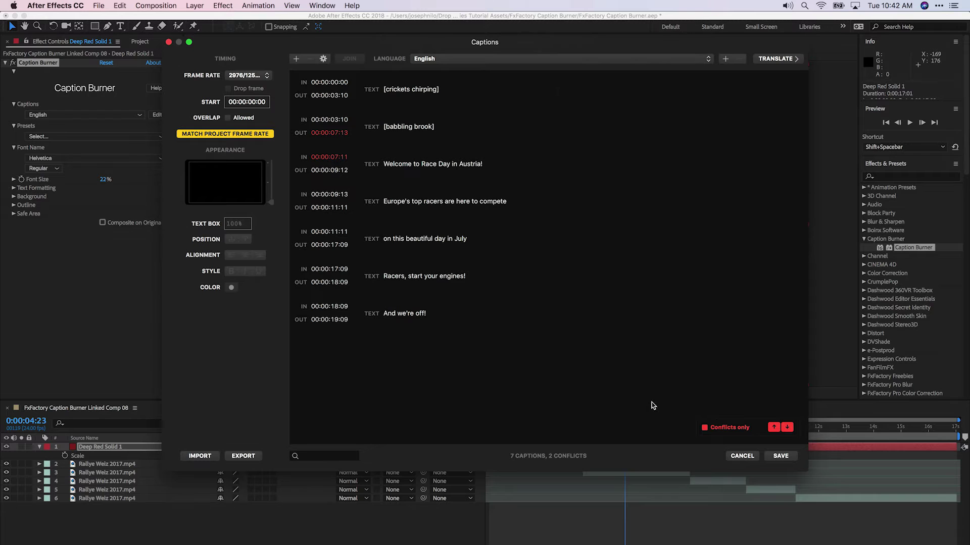
Fix the [babbling brook] out-time conflict and delete 'Racers, start your engines!' and 'And we're off!'
{"action": "left_click", "coordinate": [704, 428]}
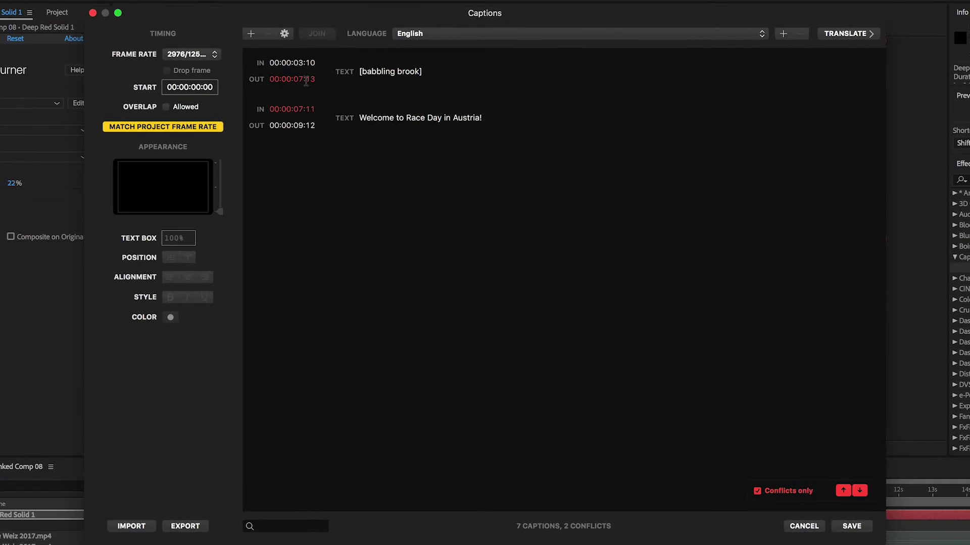
{"action": "left_click", "coordinate": [305, 79]}
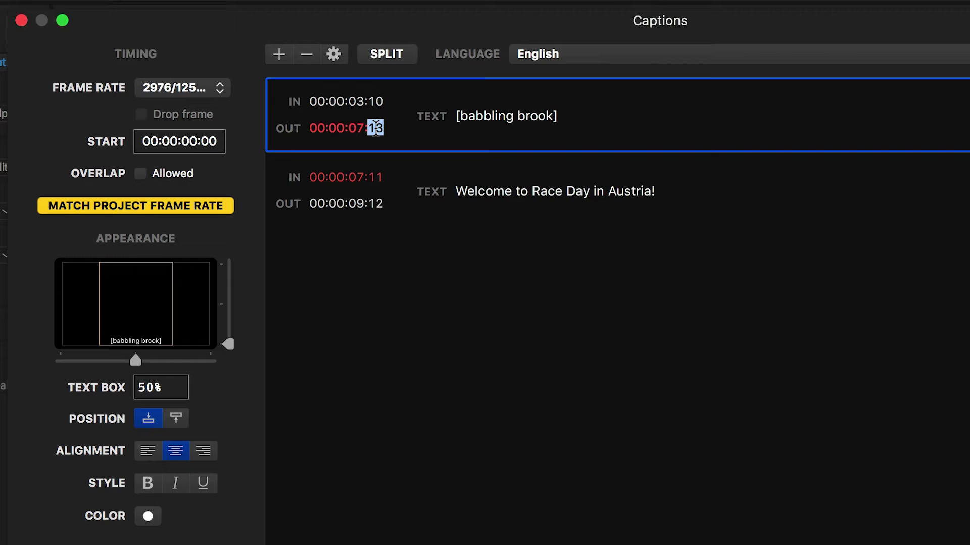
{"action": "type", "text": "0"}
{"action": "key", "text": "Return"}
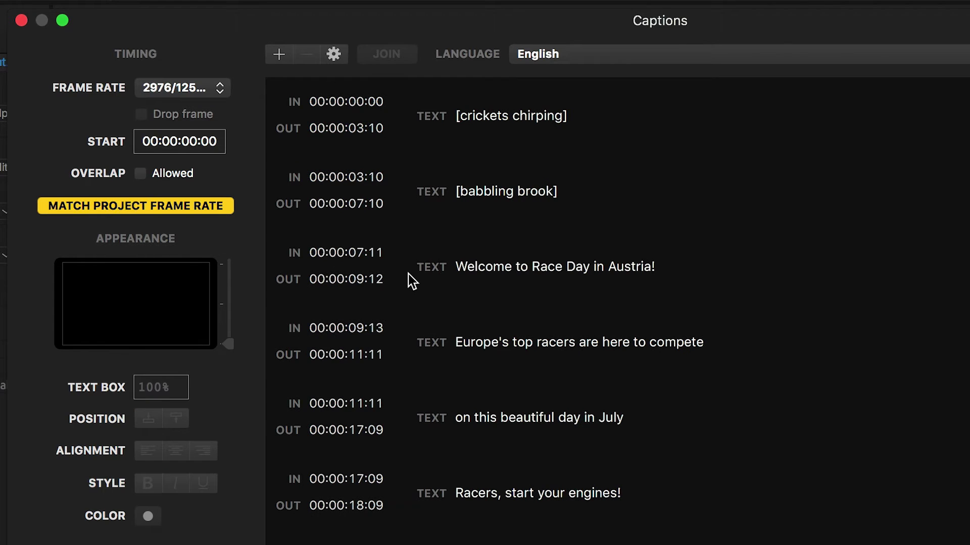
{"action": "left_click", "coordinate": [416, 372]}
{"action": "left_click", "coordinate": [422, 419], "text": "shift"}
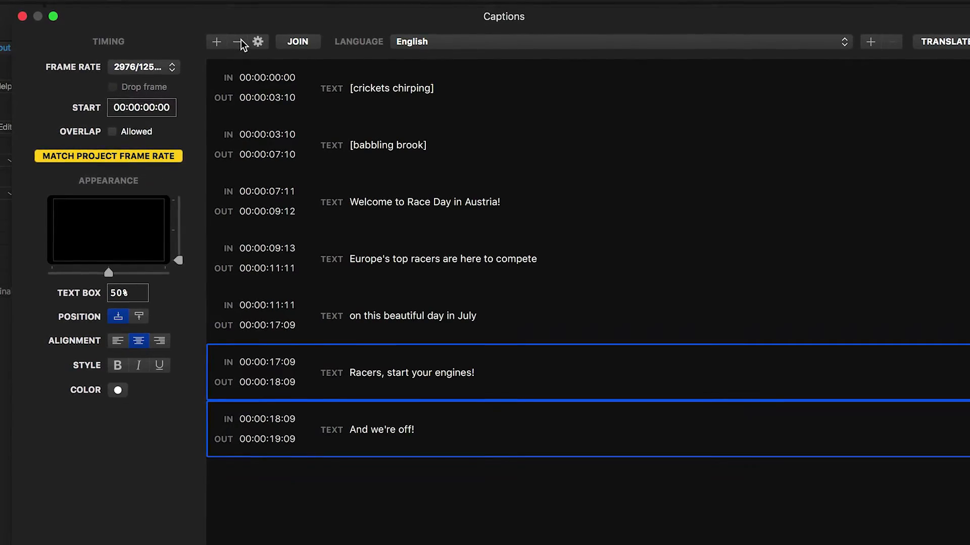
{"action": "left_click", "coordinate": [241, 42]}
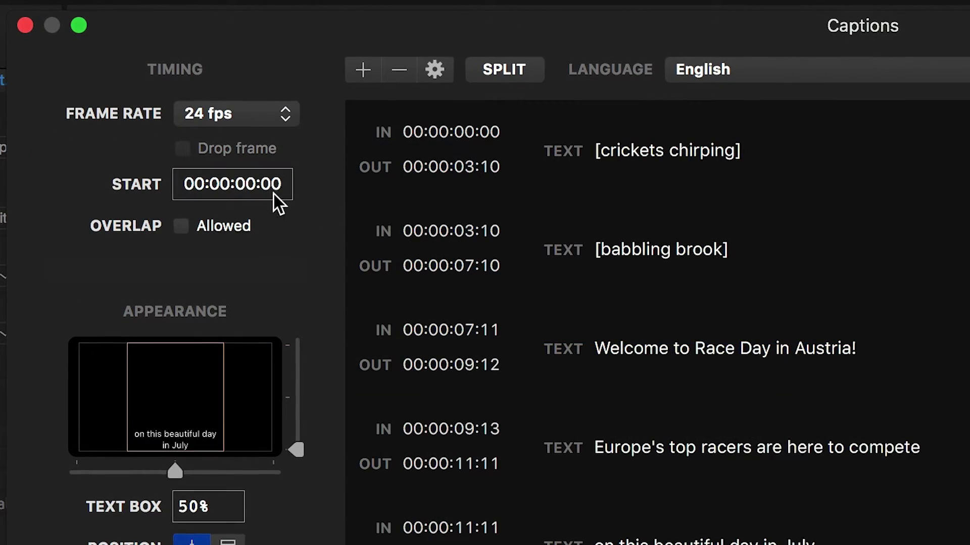
Set the captions' start time to 00:00:00:10
{"action": "double_click", "coordinate": [271, 184]}
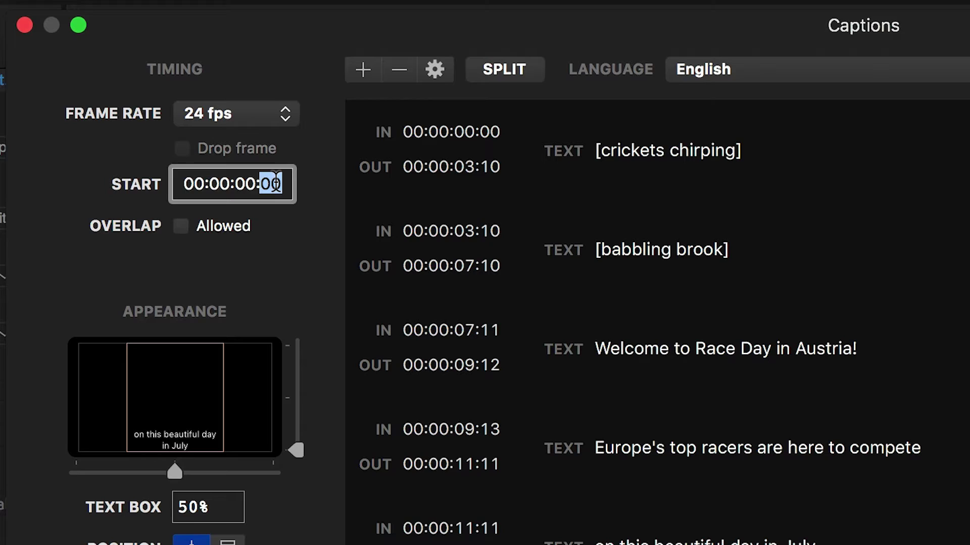
{"action": "type", "text": "1"}
{"action": "key", "text": "Return"}
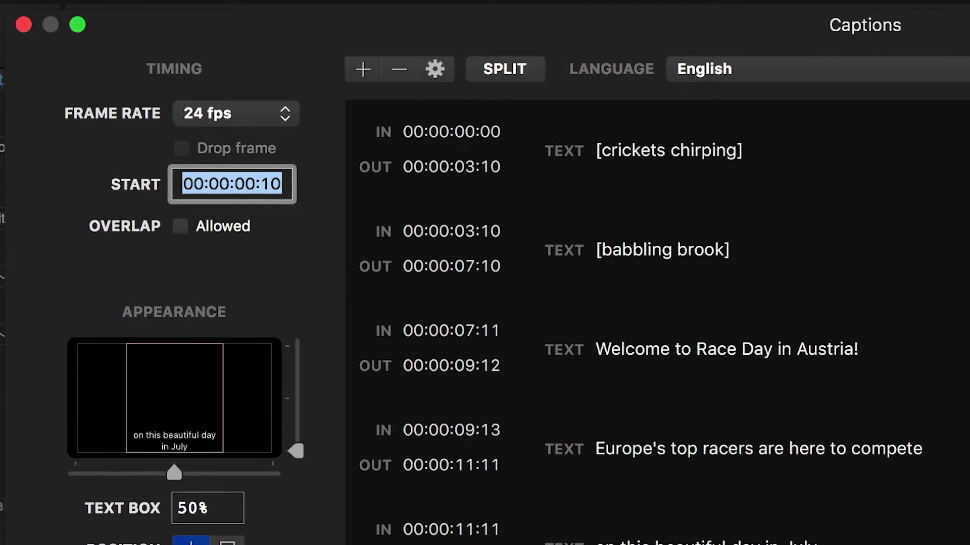
{"action": "key", "text": "Return"}
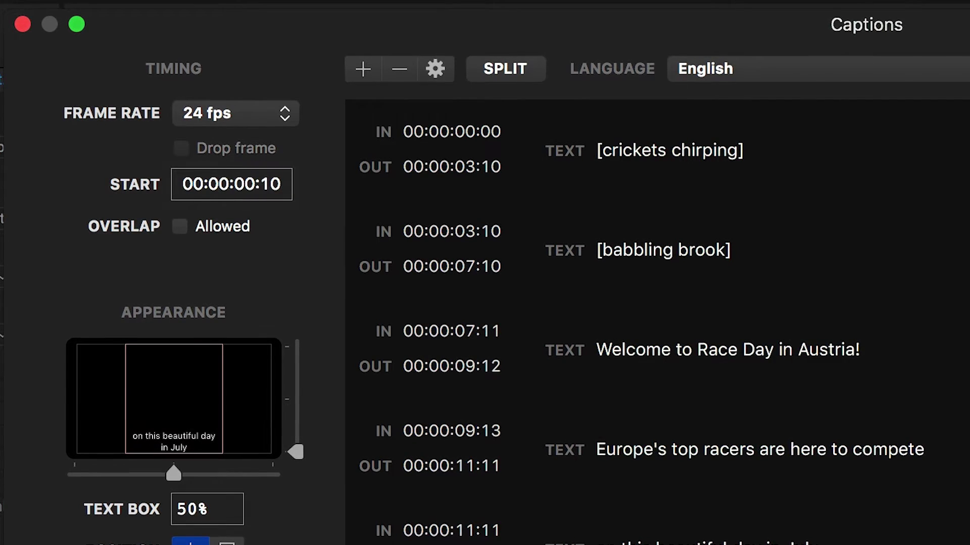
Style 'Race Day' bold yellow, italicize the two sound-effect captions, and preview the result
{"action": "double_click", "coordinate": [769, 347]}
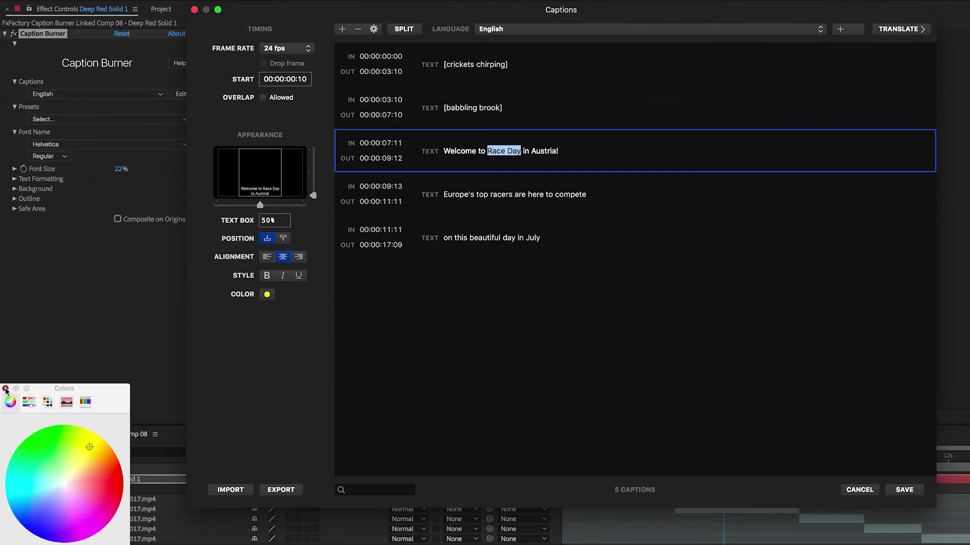
{"action": "left_click", "coordinate": [6, 389]}
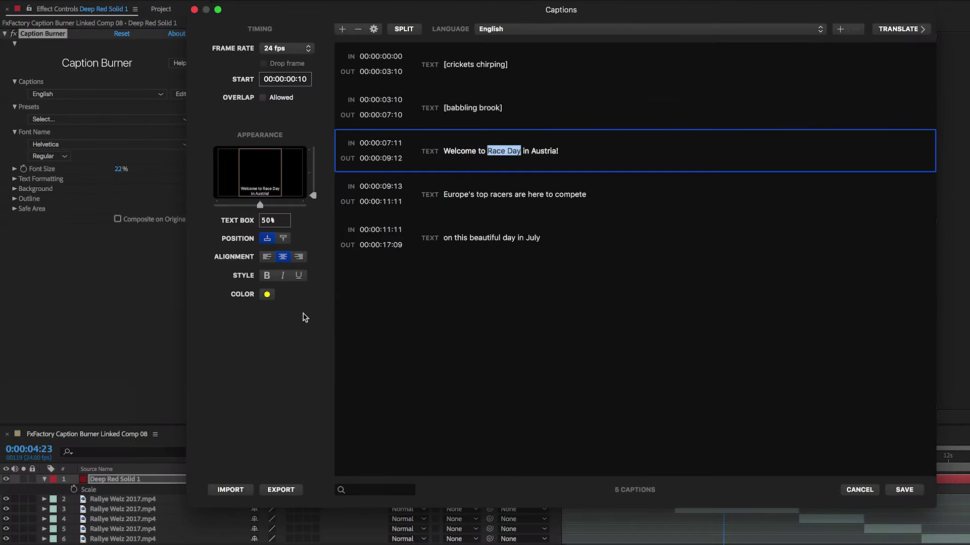
{"action": "left_click", "coordinate": [266, 277]}
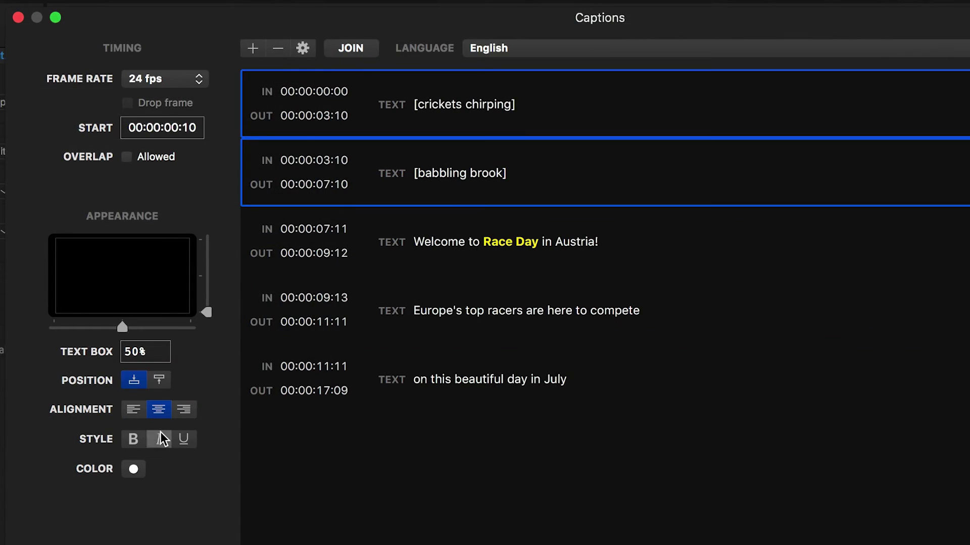
{"action": "left_click", "coordinate": [163, 439]}
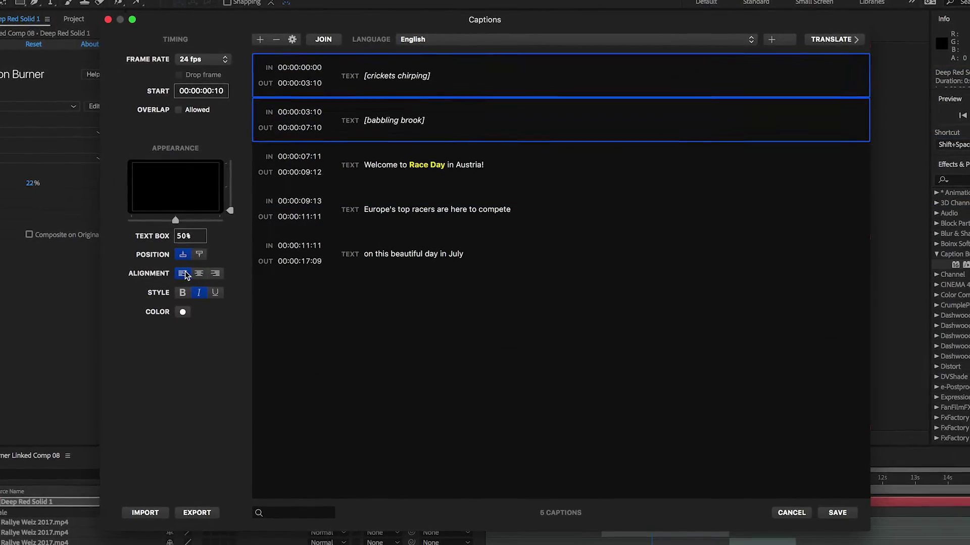
{"action": "left_click_drag", "start_coordinate": [175, 219], "coordinate": [161, 219]}
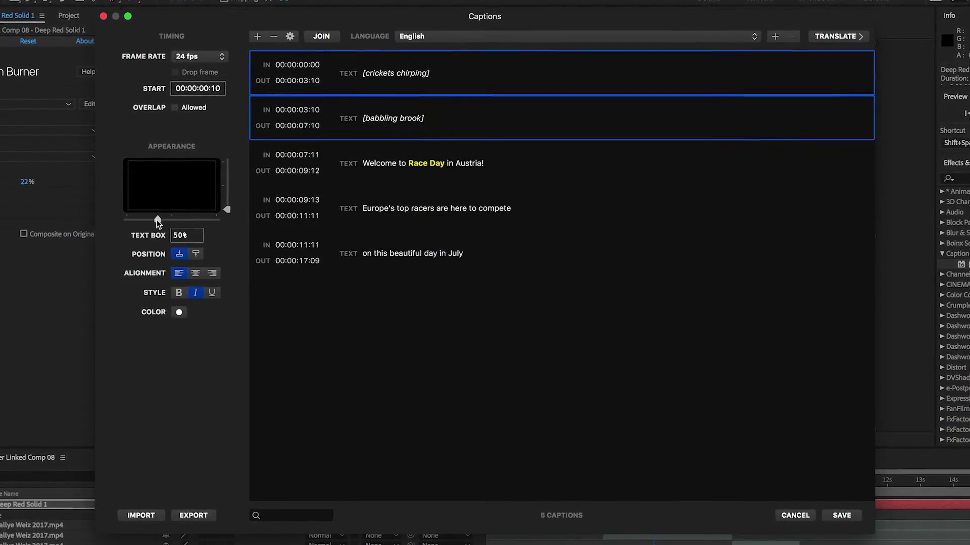
{"action": "left_click", "coordinate": [397, 337]}
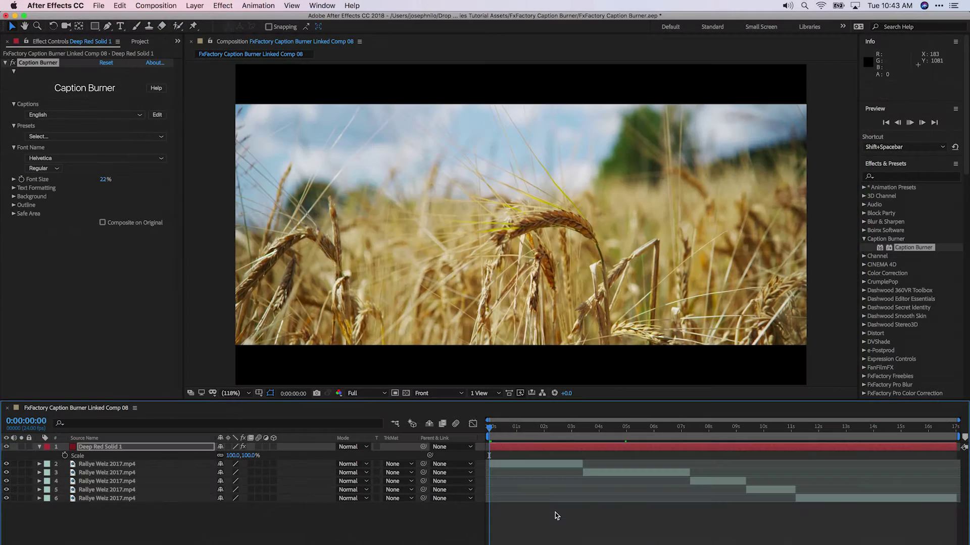
Preview the composition, then set the caption background color to red
{"action": "key", "text": "space"}
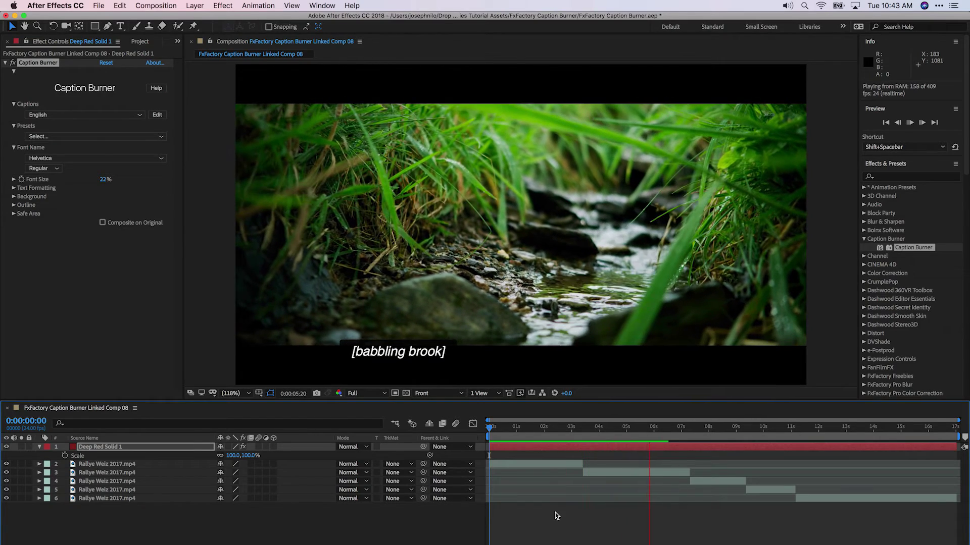
{"action": "key", "text": "space"}
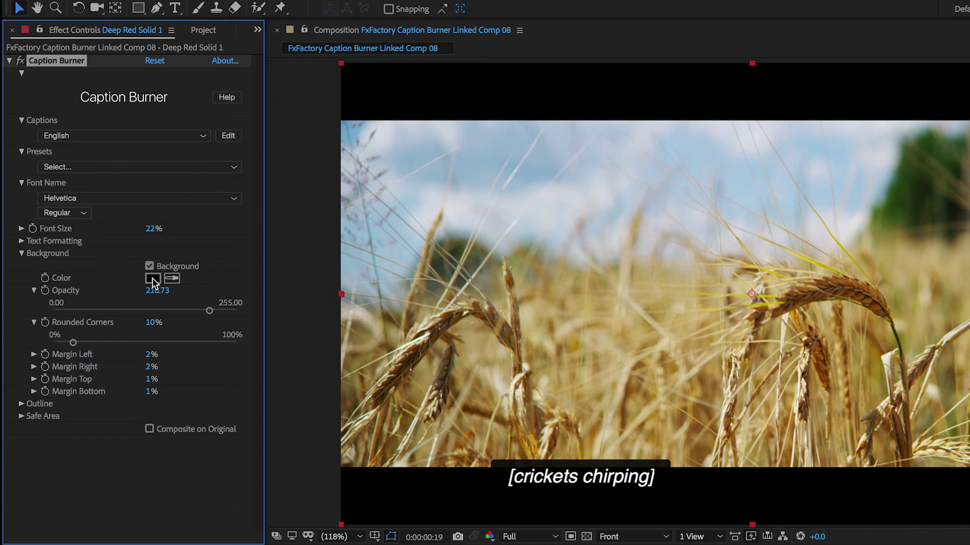
{"action": "left_click", "coordinate": [152, 278]}
{"action": "left_click", "coordinate": [182, 109]}
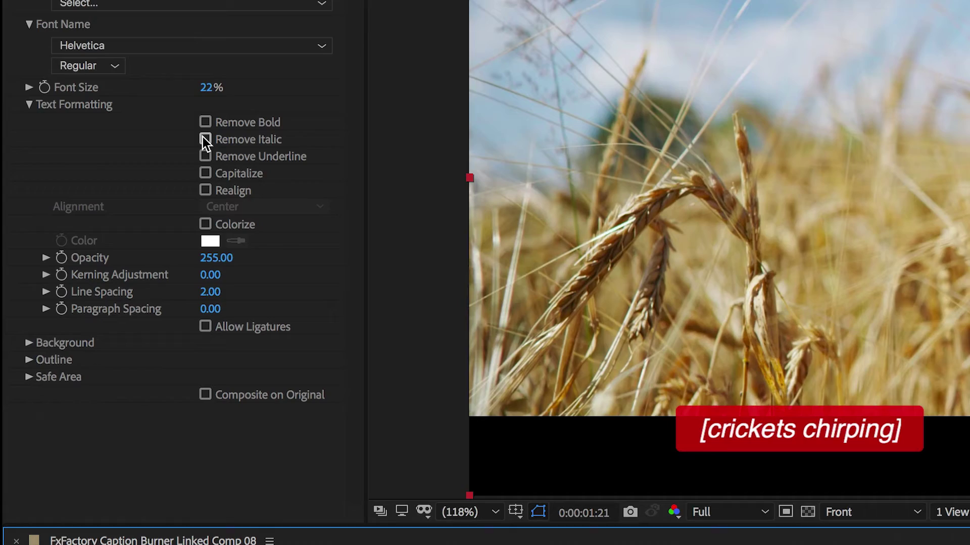
Keep the captions italic and colorize the caption text bright green
{"action": "left_click", "coordinate": [204, 139]}
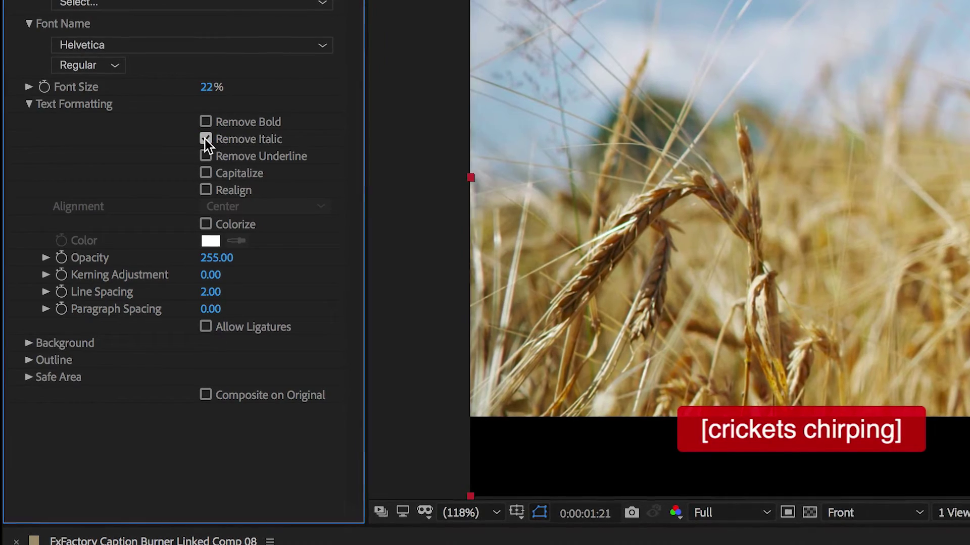
{"action": "left_click", "coordinate": [205, 139]}
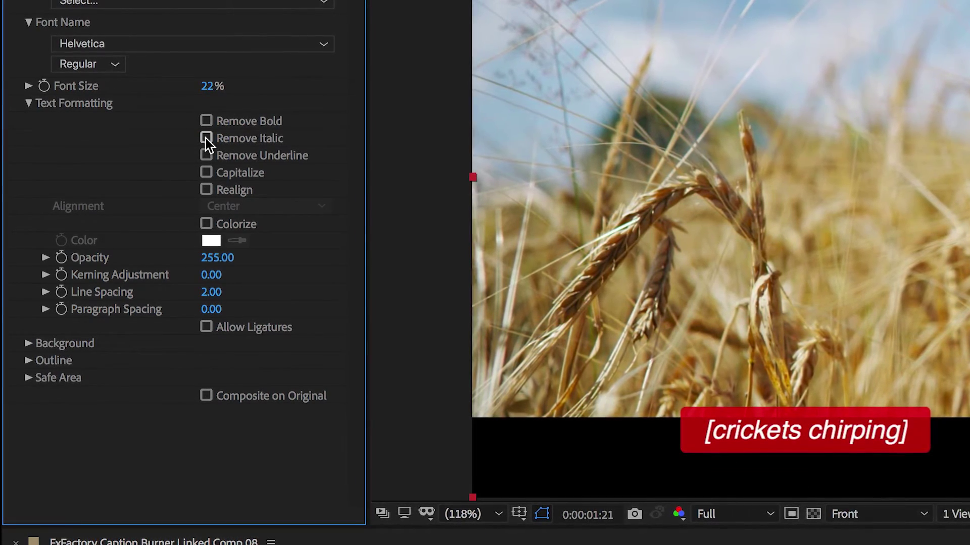
{"action": "left_click", "coordinate": [205, 138]}
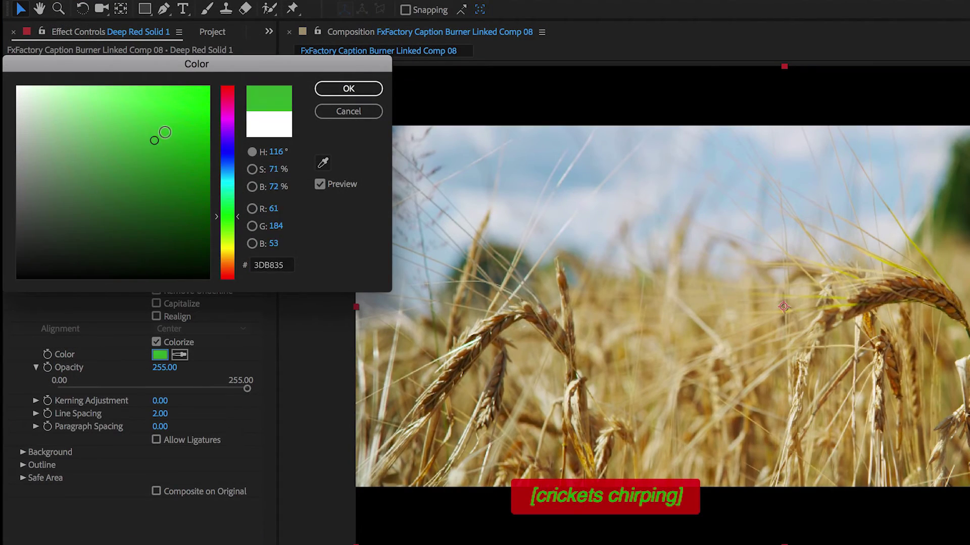
{"action": "left_click_drag", "start_coordinate": [166, 133], "coordinate": [176, 96]}
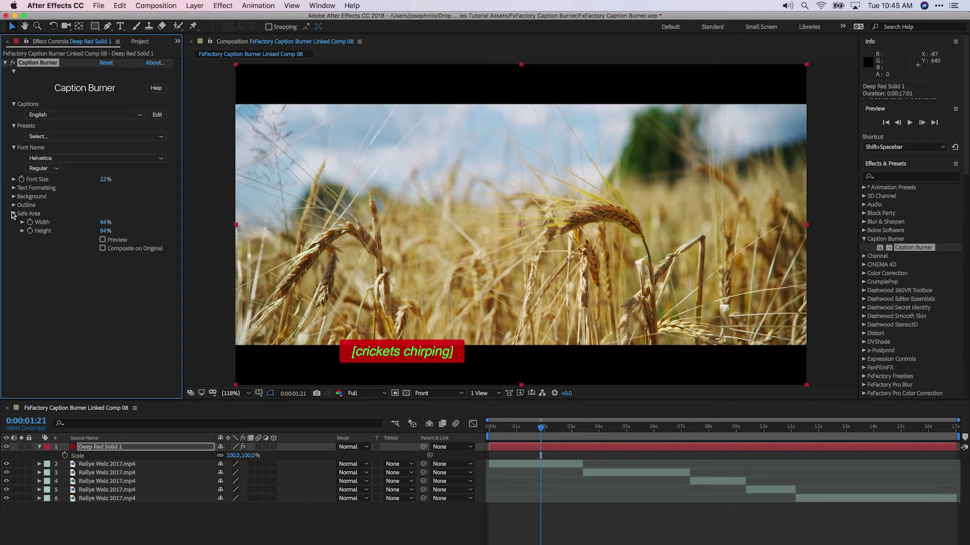
Set Safe Area width and height to 90%, with the overlay previewed only while adjusting
{"action": "left_click", "coordinate": [103, 240]}
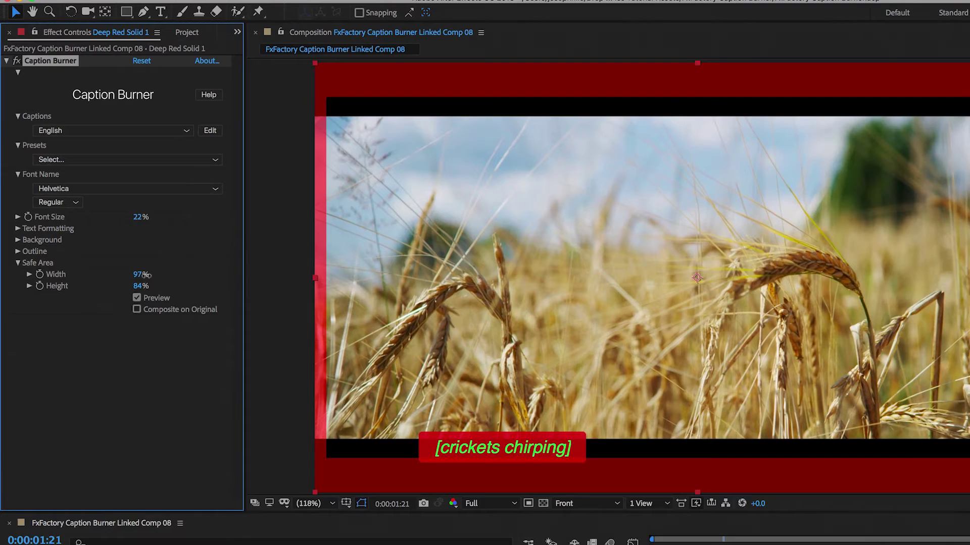
{"action": "left_click_drag", "start_coordinate": [105, 222], "coordinate": [110, 222]}
{"action": "key", "text": "Return"}
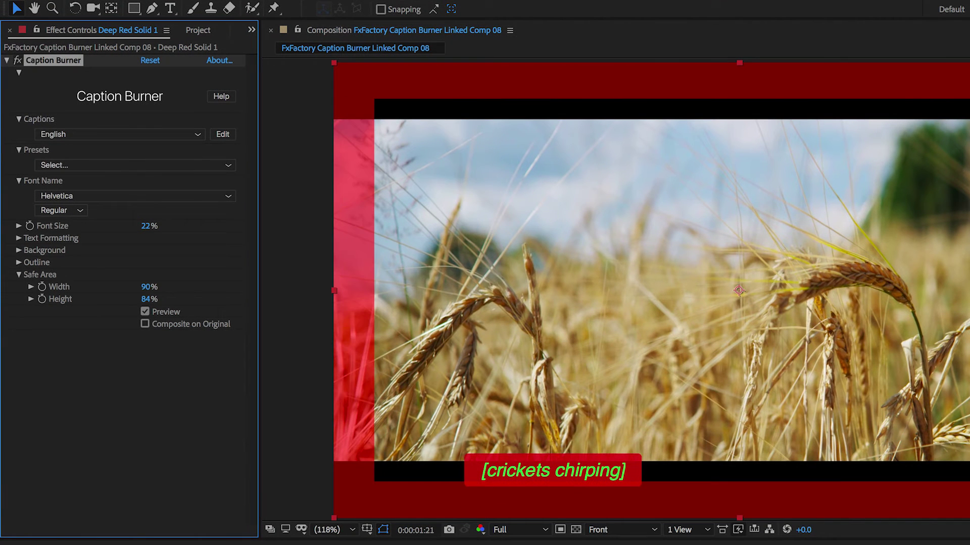
{"action": "type", "text": "90"}
{"action": "key", "text": "Return"}
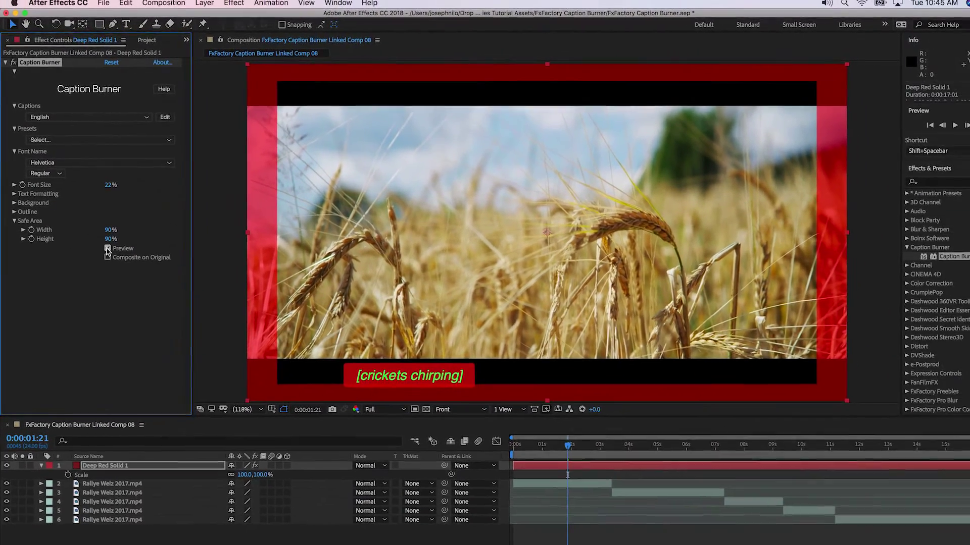
{"action": "left_click", "coordinate": [115, 262]}
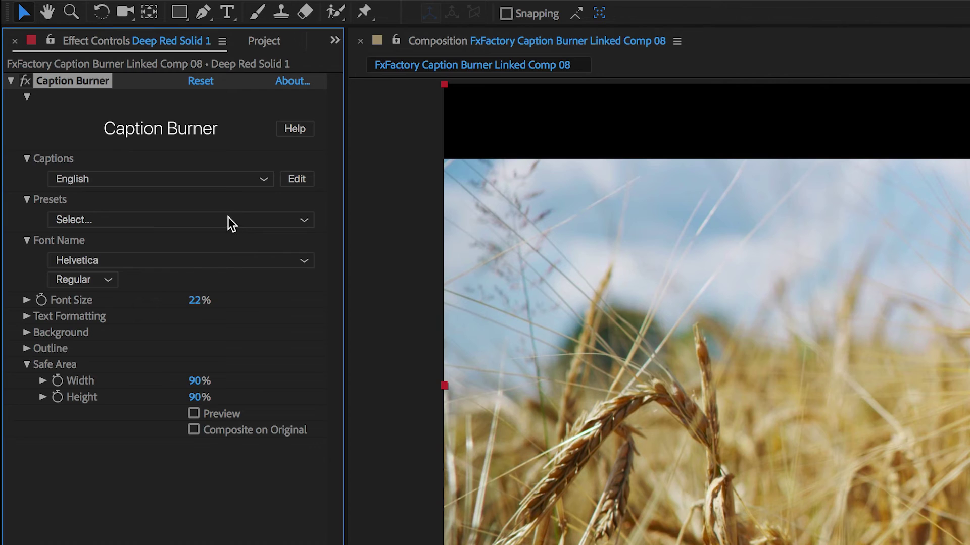
Open the Caption Burner Presets menu and choose the save-preset entry
{"action": "left_click", "coordinate": [228, 217]}
{"action": "left_click", "coordinate": [218, 242]}
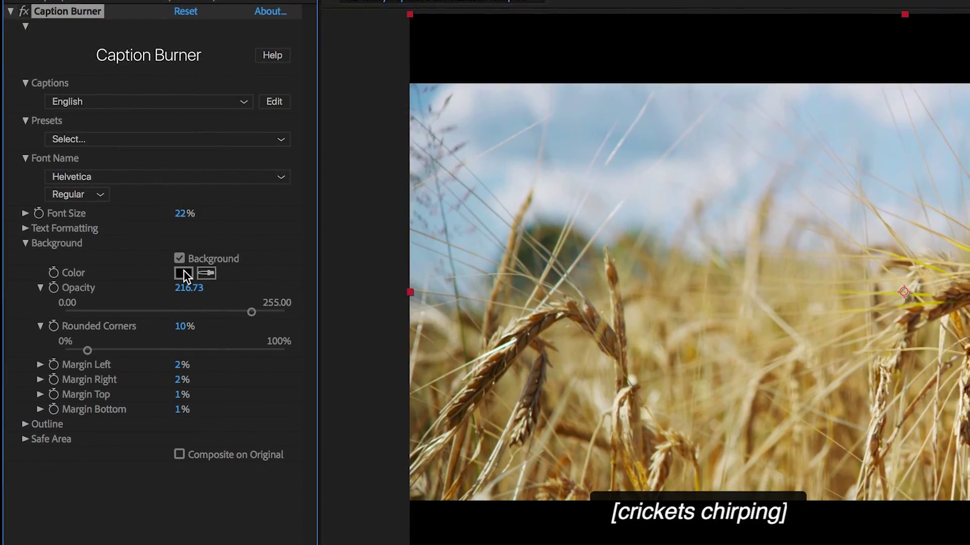
Make the caption background red, show only conflicting captions, and bring up the language list
{"action": "left_click", "coordinate": [185, 271]}
{"action": "left_click", "coordinate": [217, 68]}
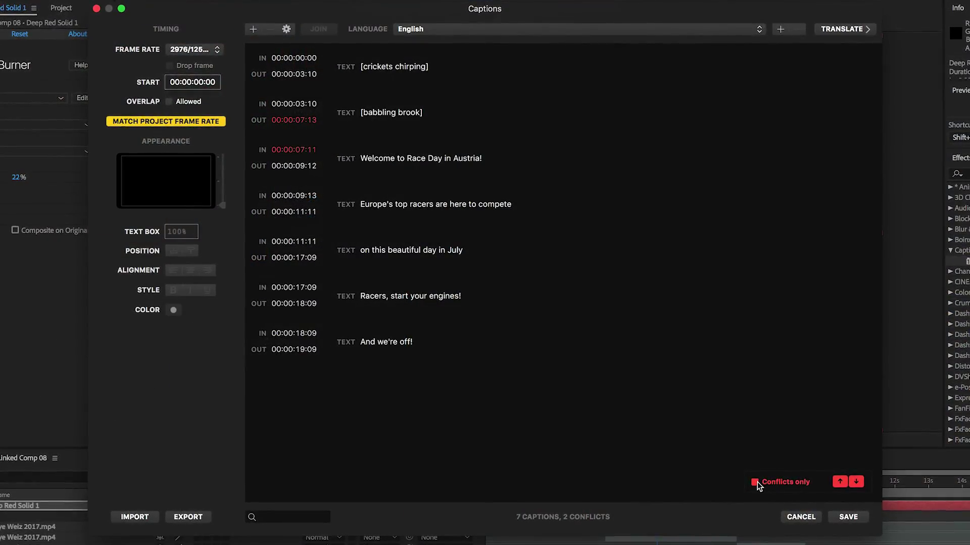
{"action": "left_click", "coordinate": [757, 482]}
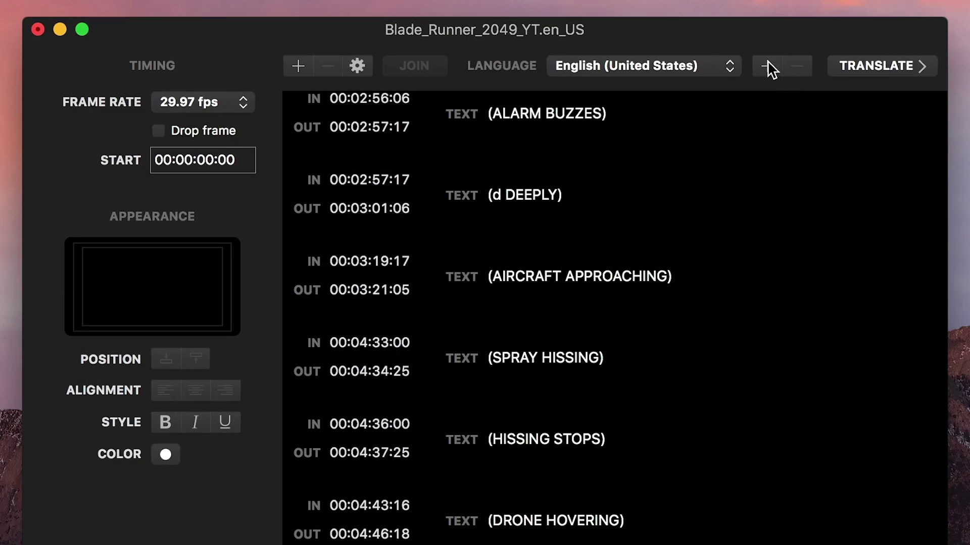
{"action": "left_click", "coordinate": [768, 61]}
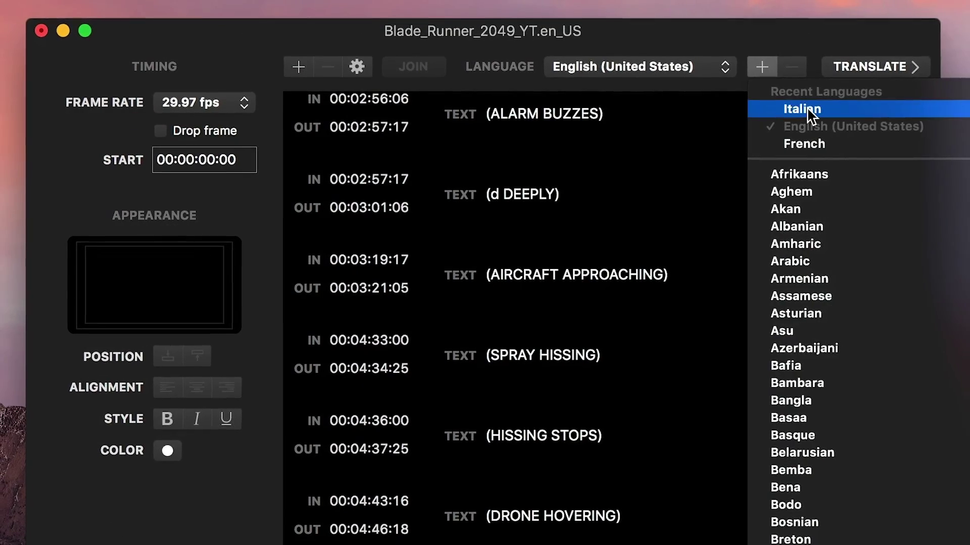